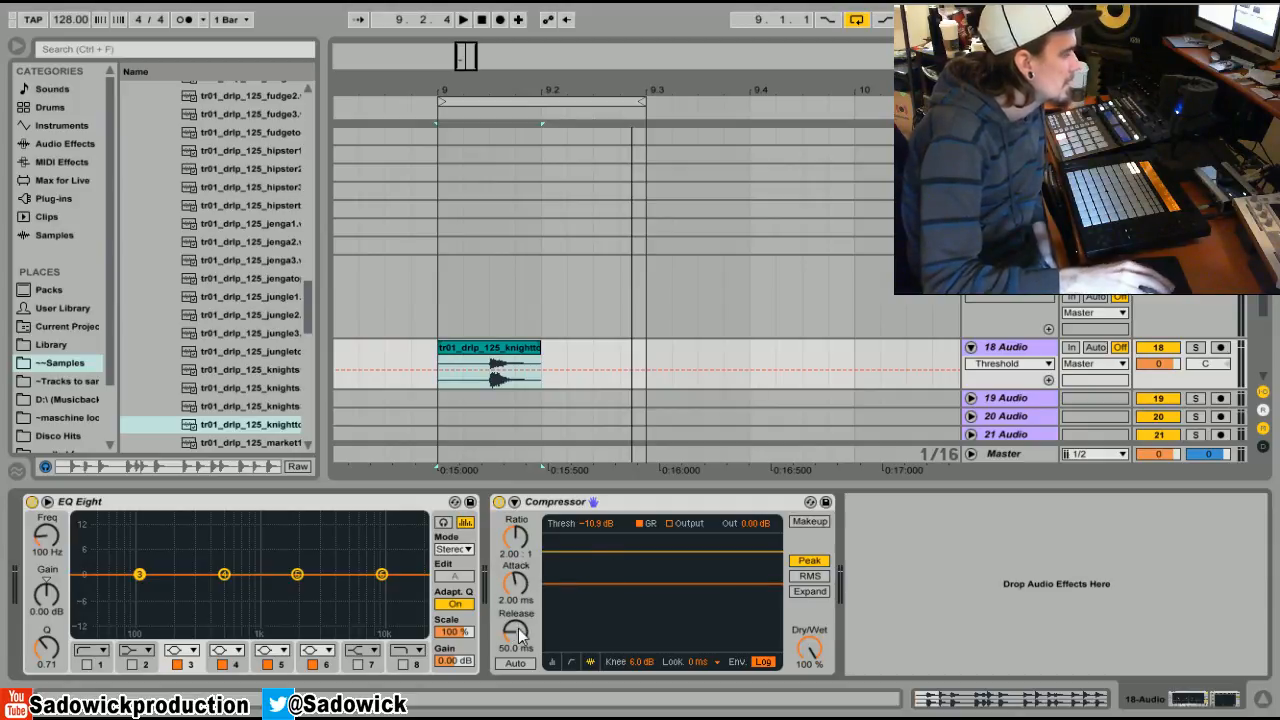
Display the Compressor's Attack automation on track 18 in place of Threshold.
{"action": "left_click", "coordinate": [518, 585]}
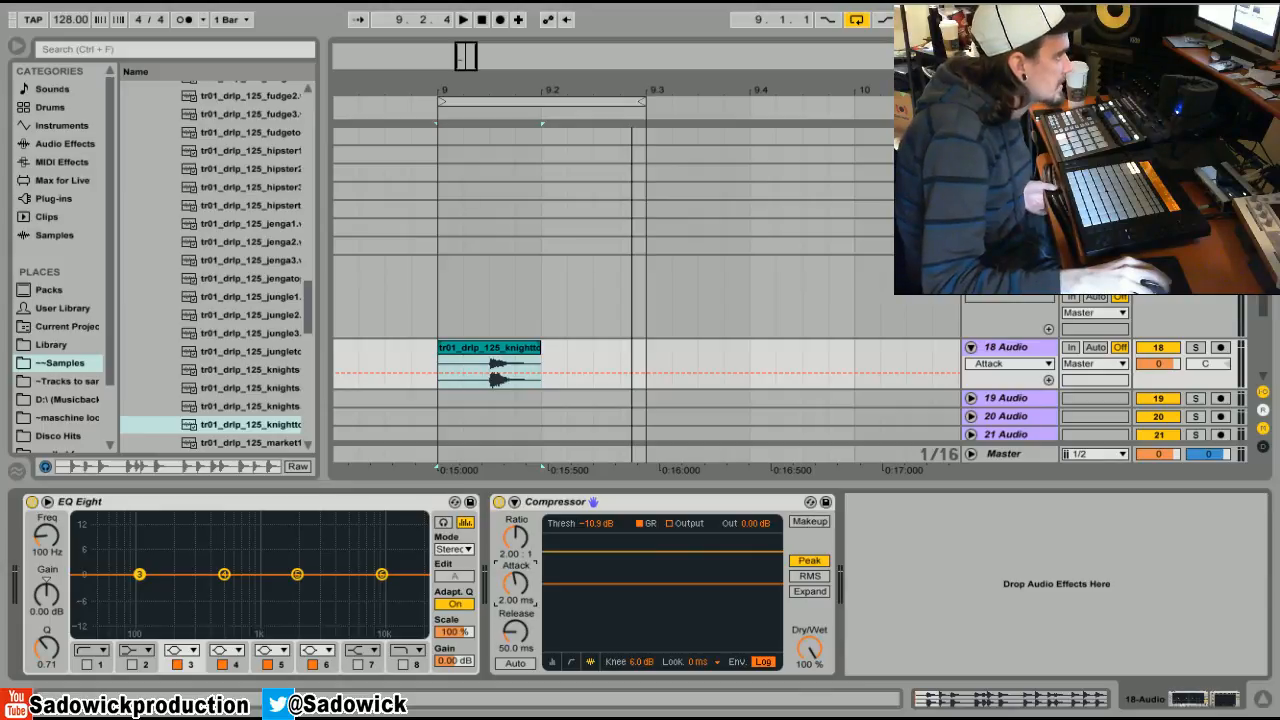
Lower the Compressor threshold to -37.1 dB and audition the compressed drum hit.
{"action": "left_click_drag", "start_coordinate": [515, 584], "coordinate": [515, 610]}
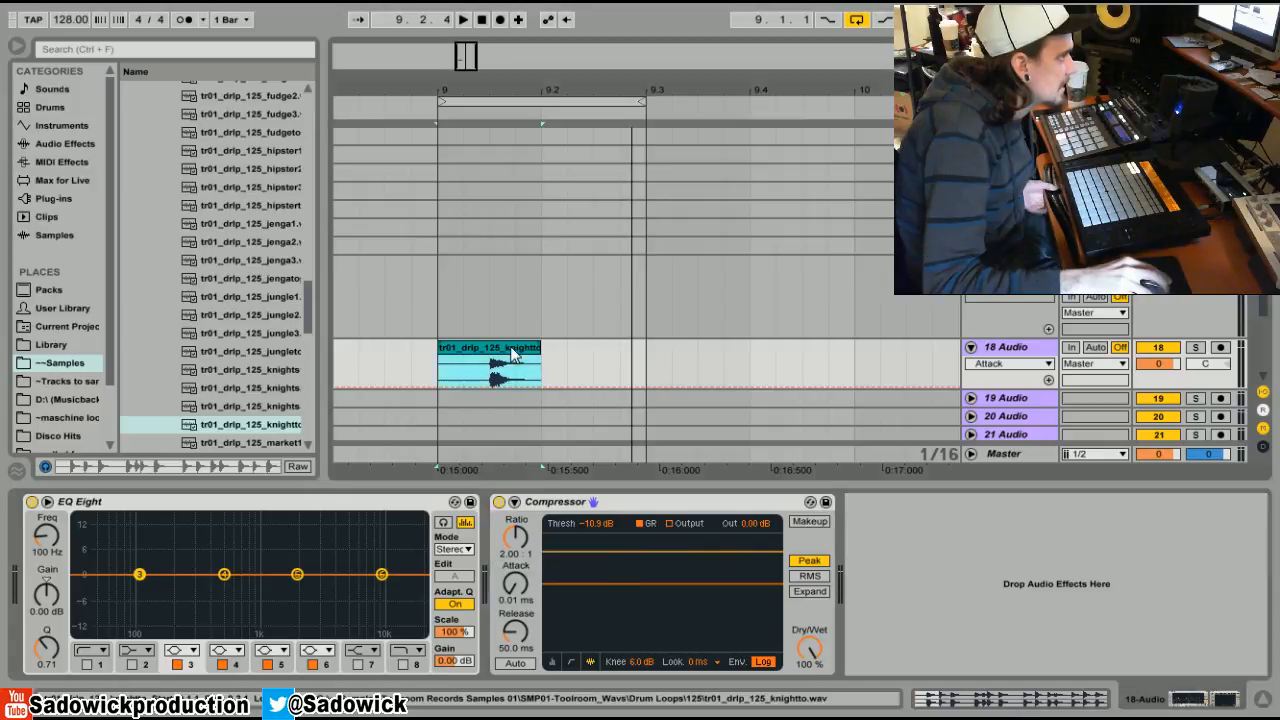
{"action": "left_click_drag", "start_coordinate": [648, 582], "coordinate": [658, 630]}
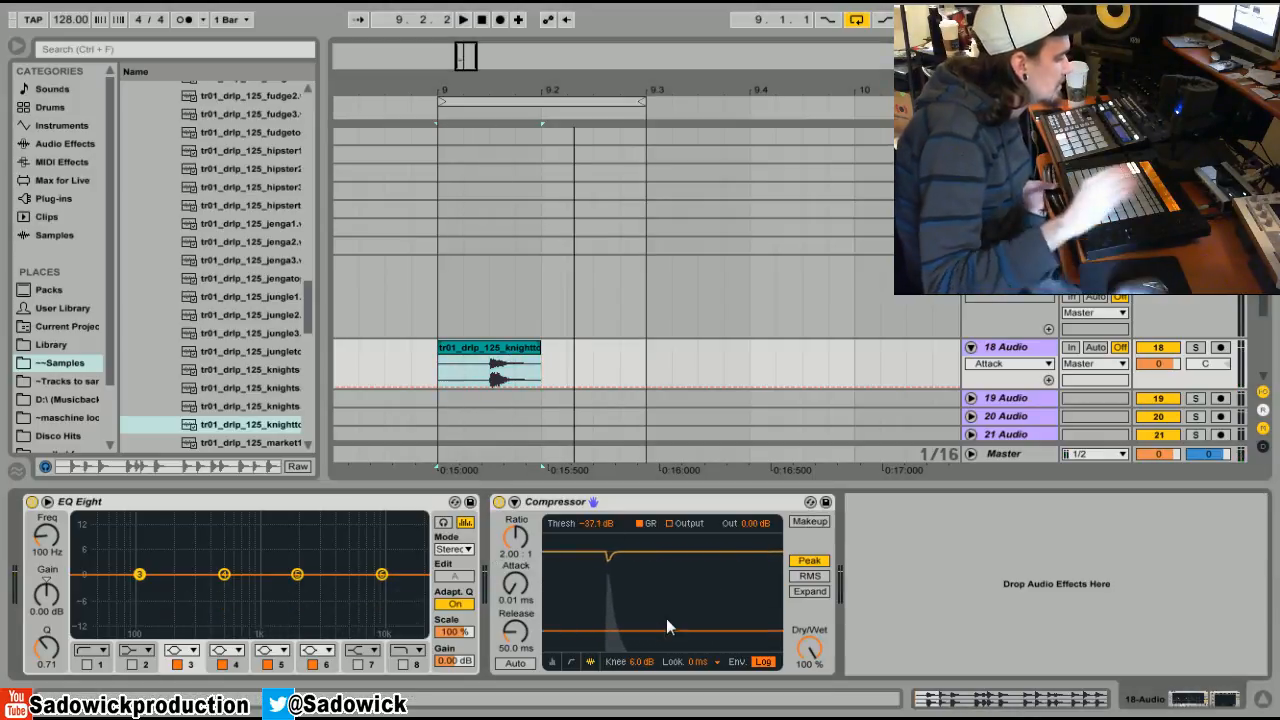
{"action": "key", "text": "space"}
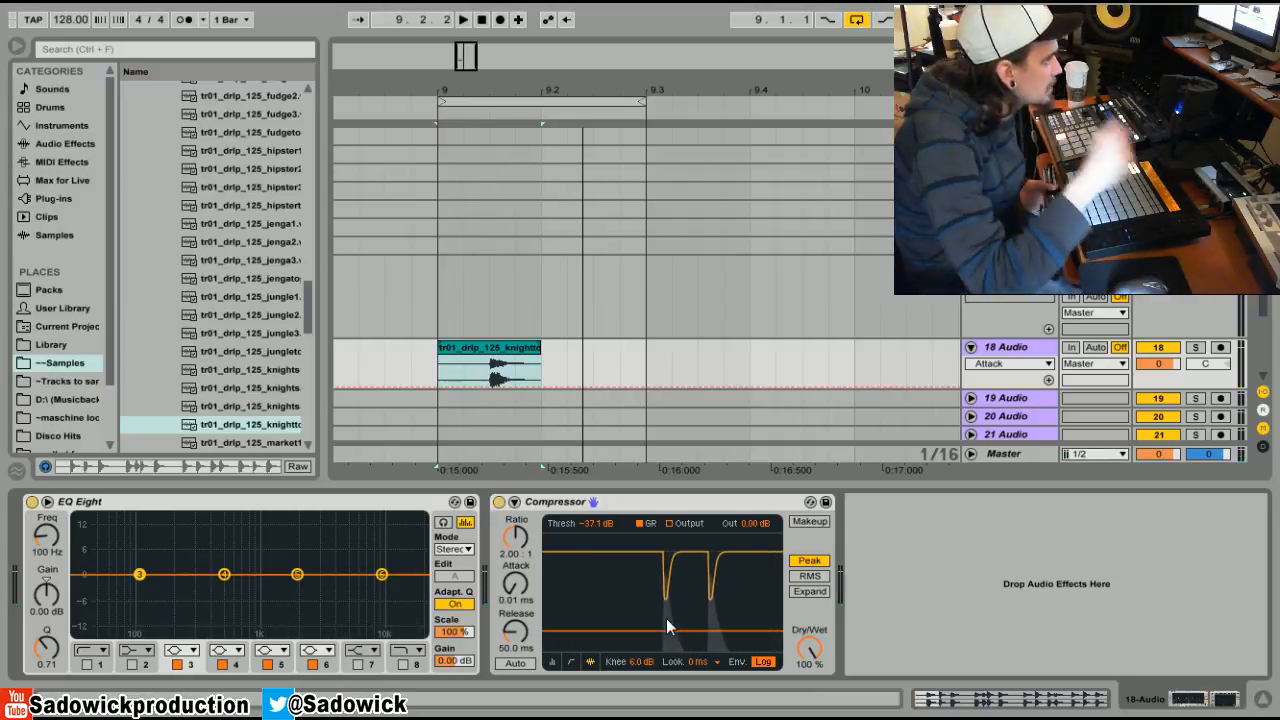
{"action": "key", "text": "space"}
Adjust the Compressor attack while auditioning the loop, settling at 19.7 ms.
{"action": "left_click_drag", "start_coordinate": [515, 584], "coordinate": [515, 512]}
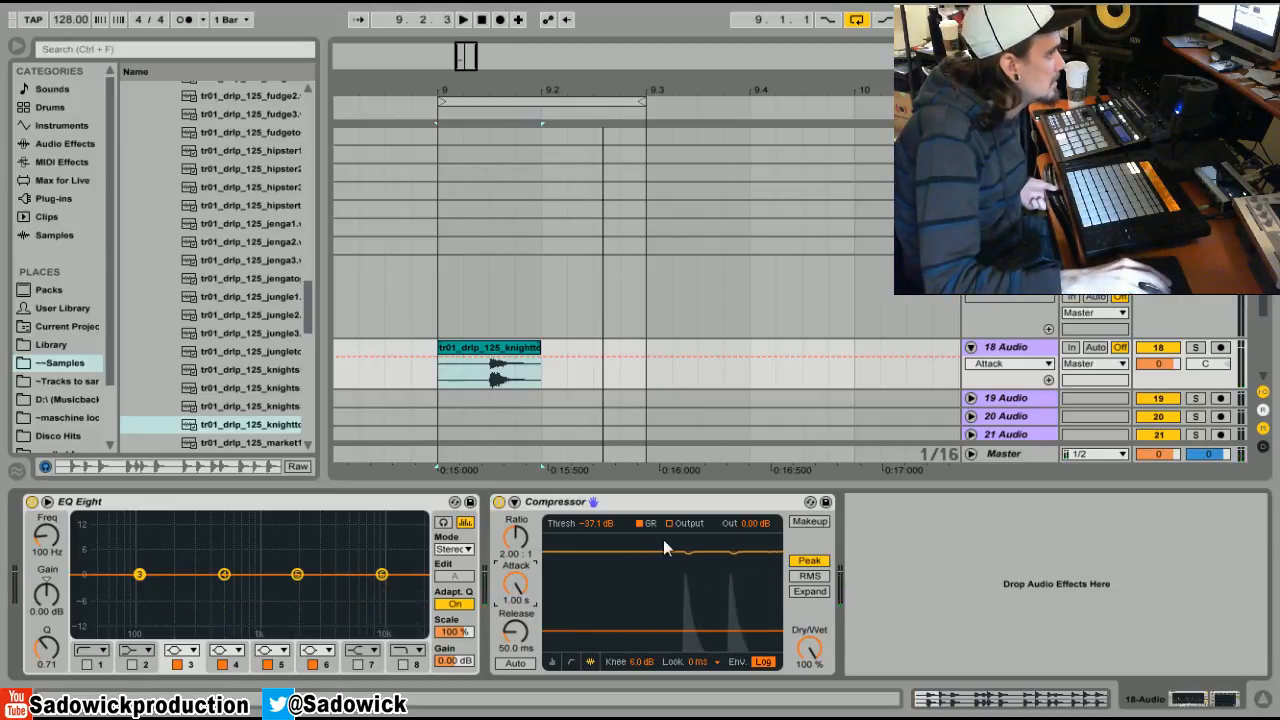
{"action": "left_click_drag", "start_coordinate": [511, 590], "coordinate": [511, 657]}
{"action": "key", "text": "space"}
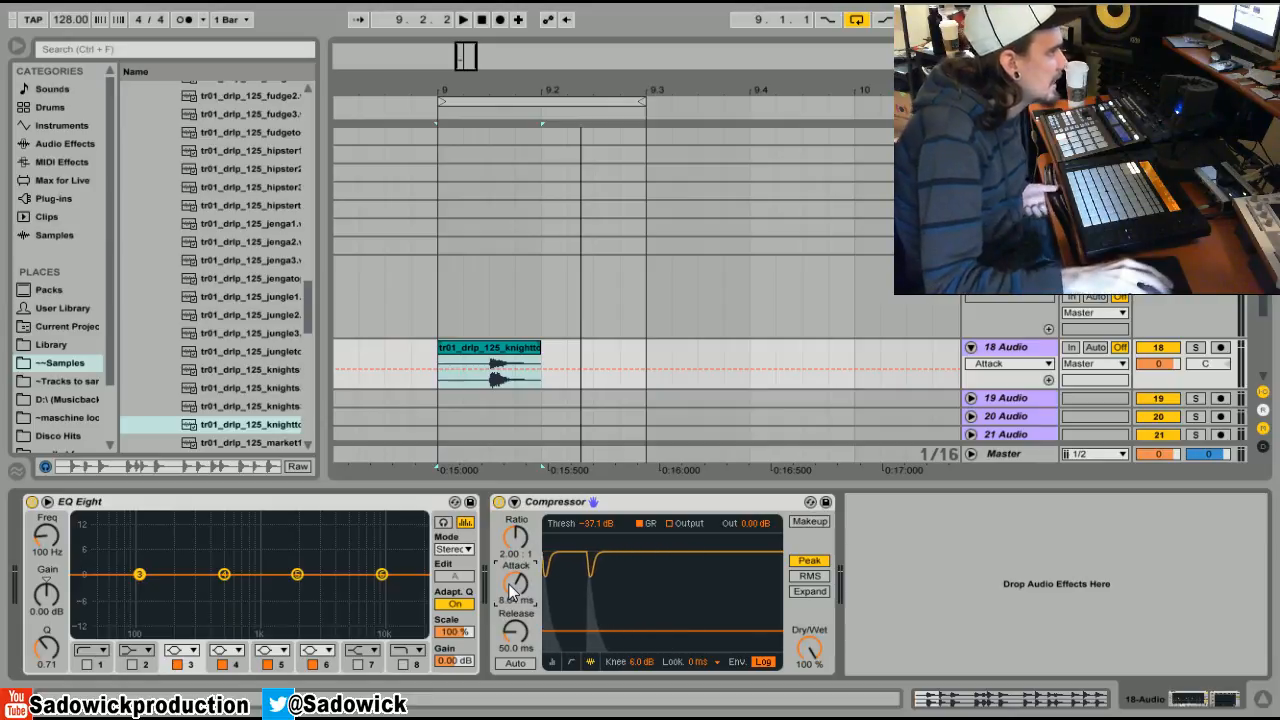
{"action": "key", "text": "space"}
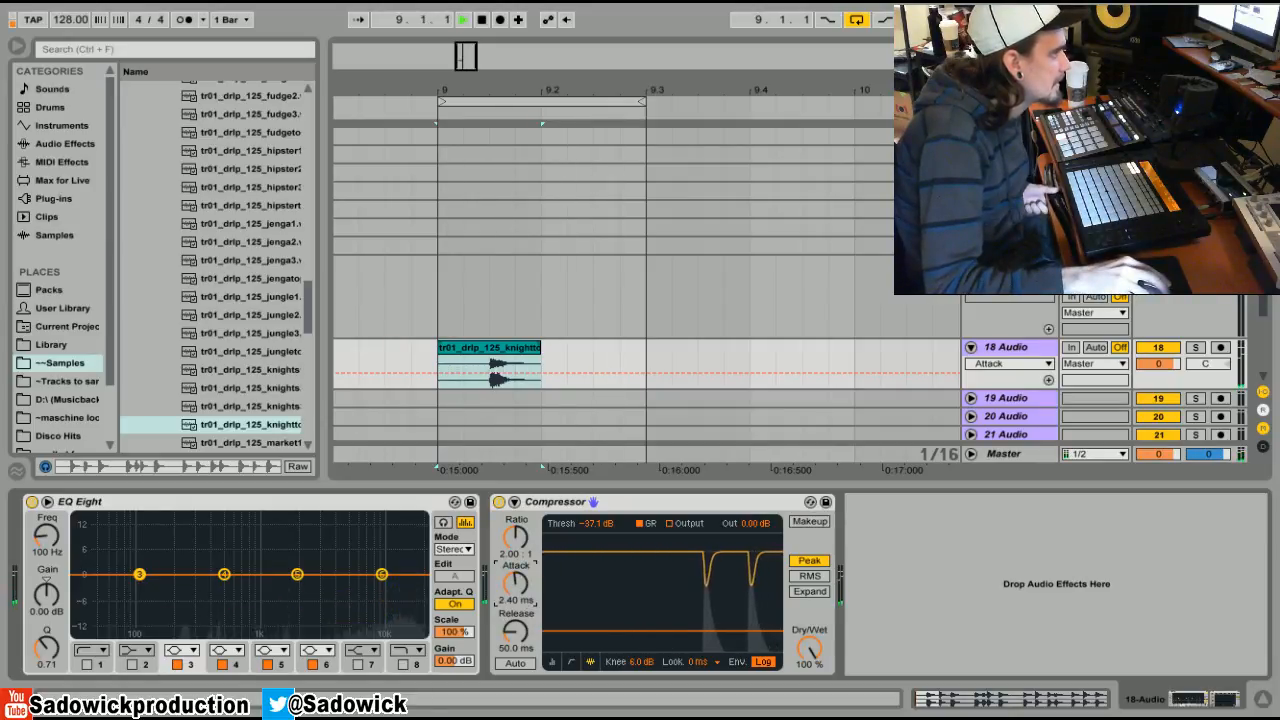
{"action": "left_click_drag", "start_coordinate": [520, 597], "coordinate": [520, 583]}
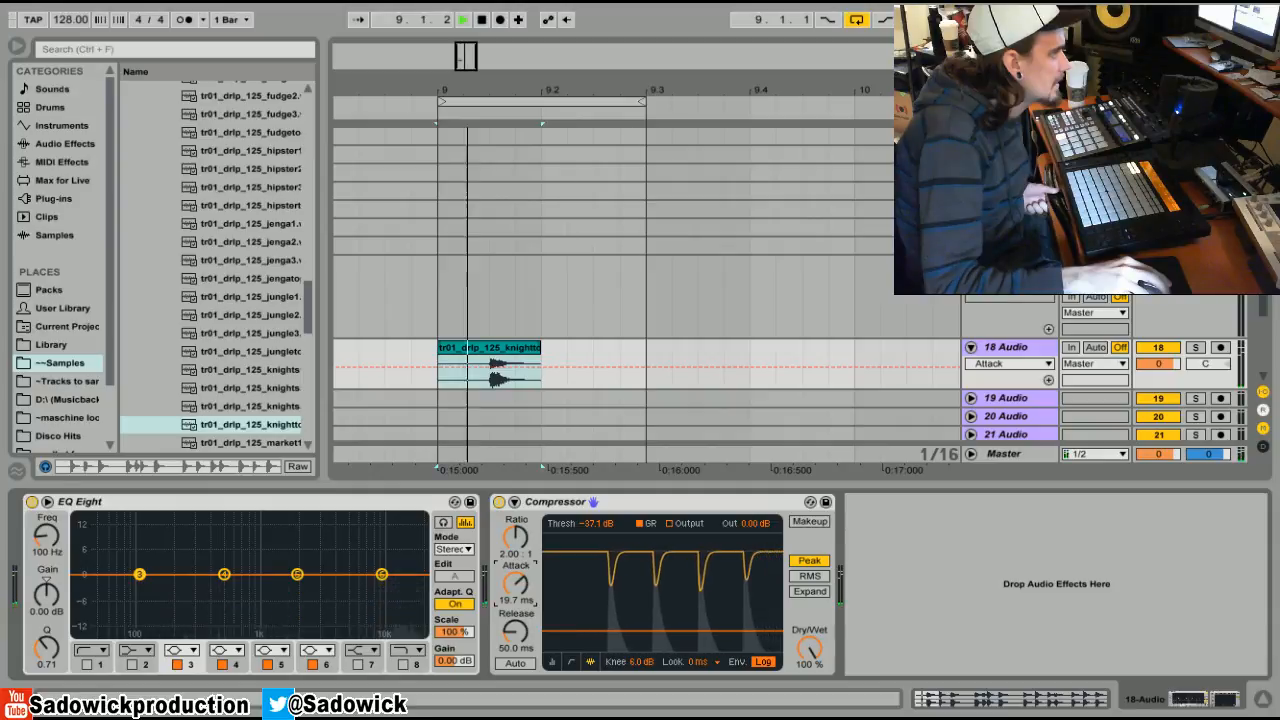
{"action": "key", "text": "space"}
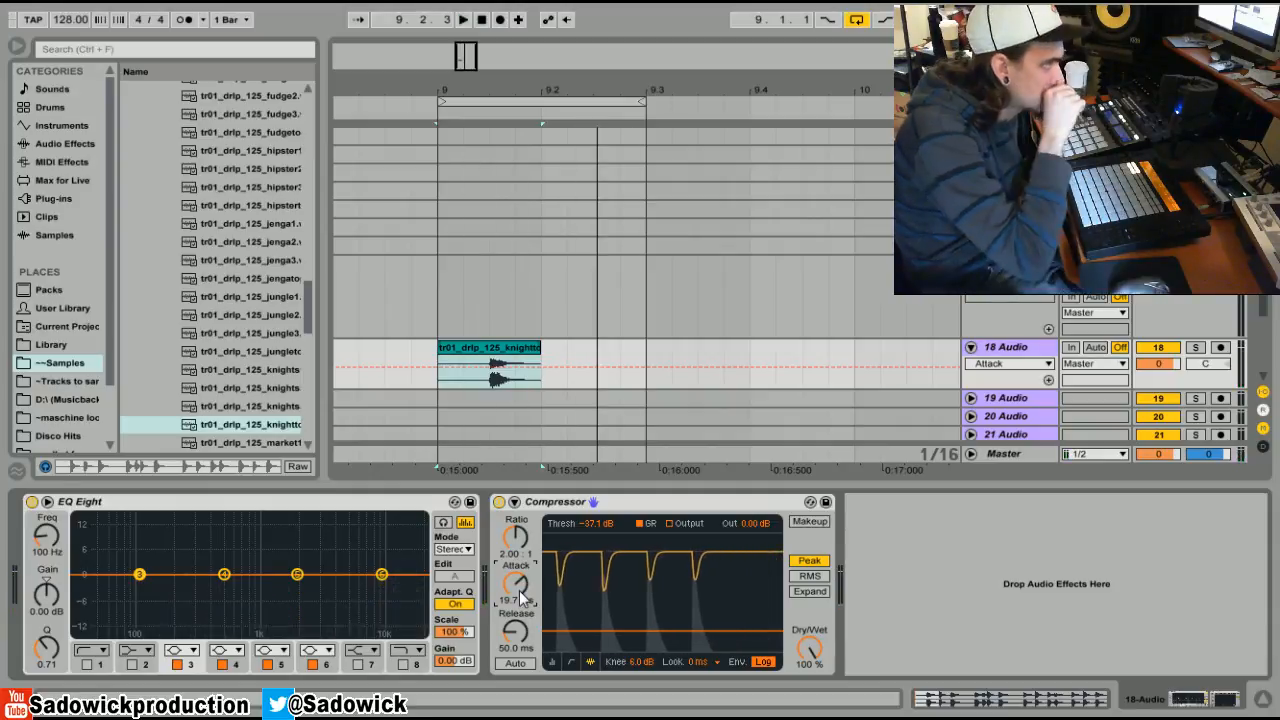
{"action": "left_click_drag", "start_coordinate": [490, 68], "coordinate": [470, 140]}
Zoom into the drum hit's onset and make the drum track taller.
{"action": "left_click_drag", "start_coordinate": [382, 383], "coordinate": [412, 383]}
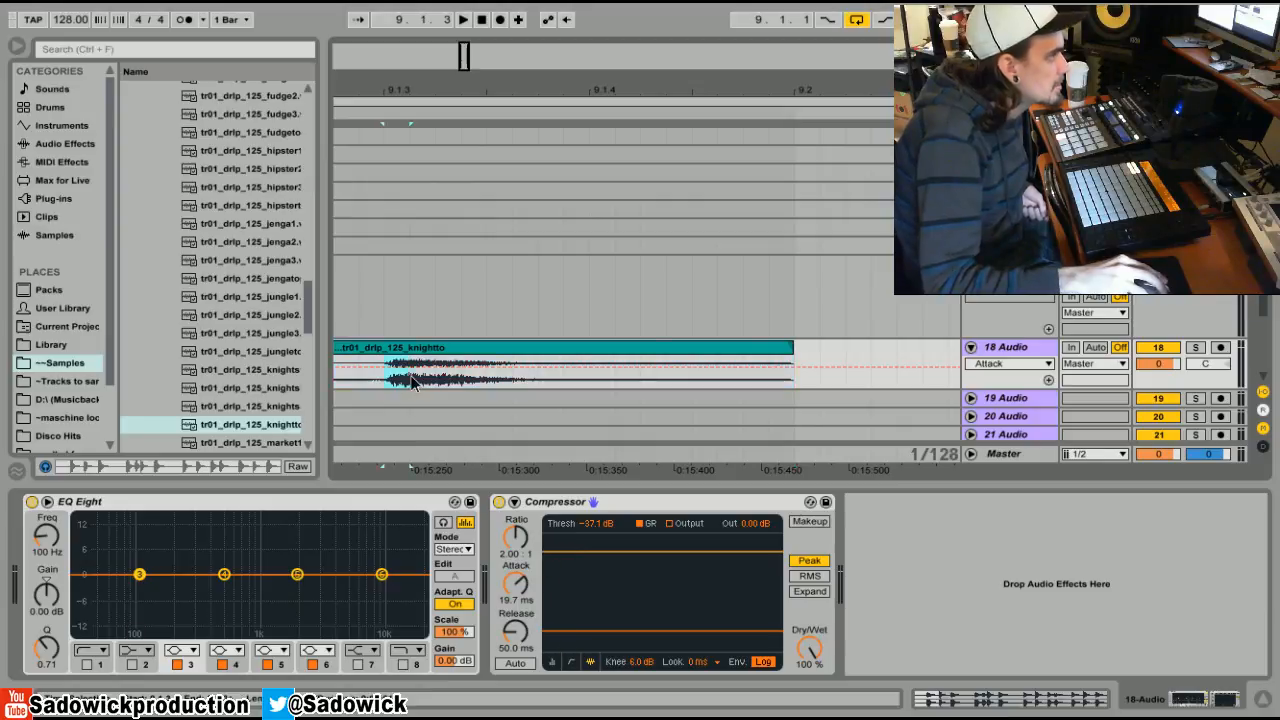
{"action": "scroll", "coordinate": [408, 387], "scroll_direction": "down", "scroll_amount": 2}
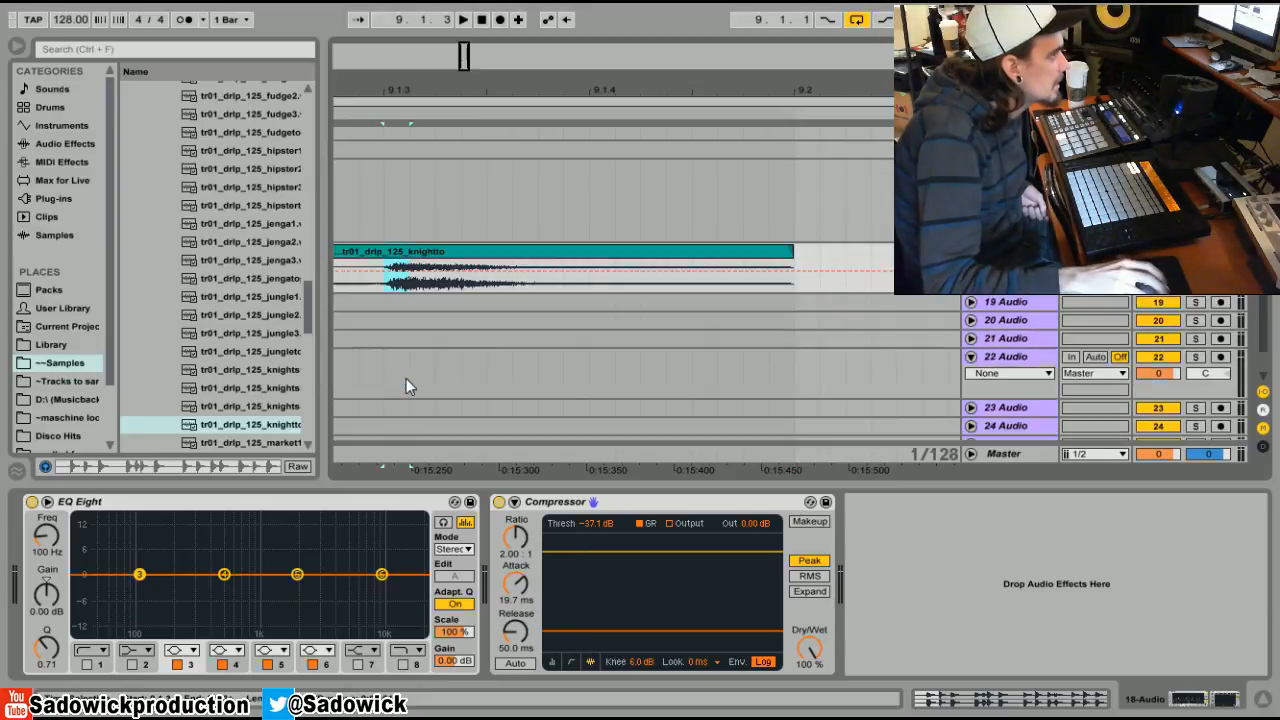
{"action": "key", "text": "alt+plus"}
{"action": "left_click_drag", "start_coordinate": [387, 90], "coordinate": [422, 130]}
Mark the stretch just after the hit's onset with a time selection.
{"action": "left_click_drag", "start_coordinate": [418, 355], "coordinate": [463, 350]}
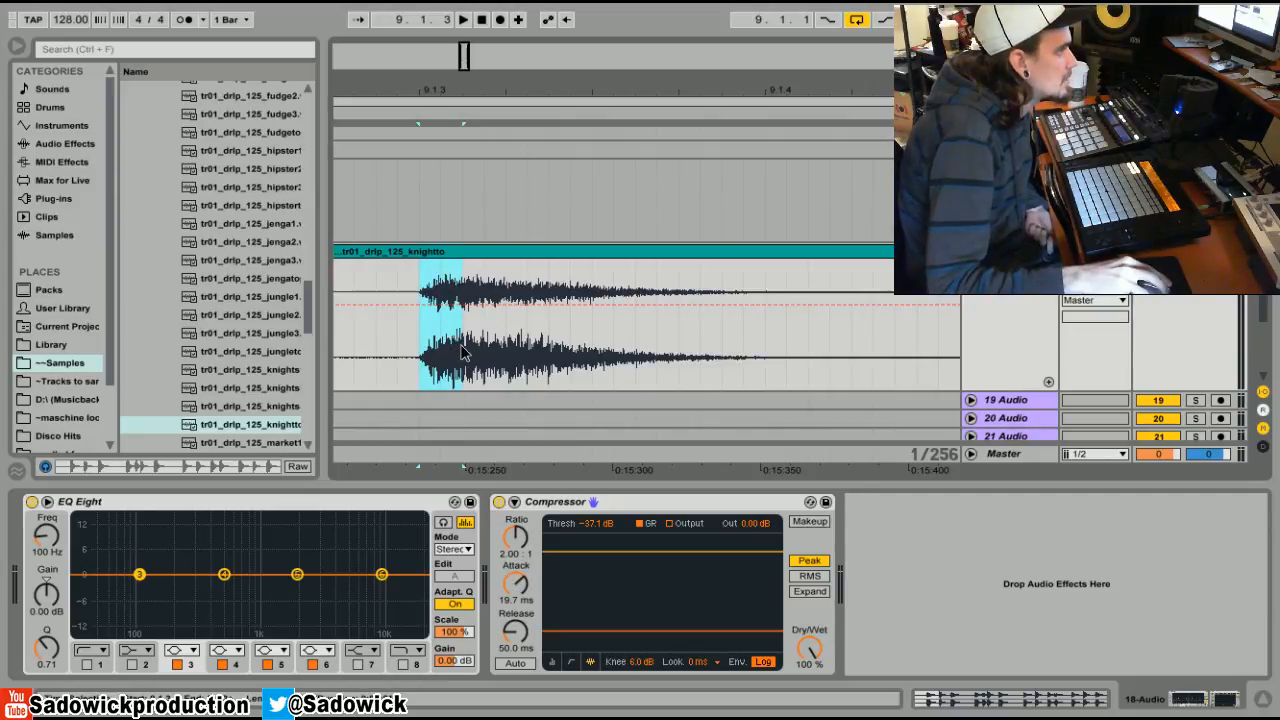
{"action": "left_click_drag", "start_coordinate": [462, 283], "coordinate": [486, 283]}
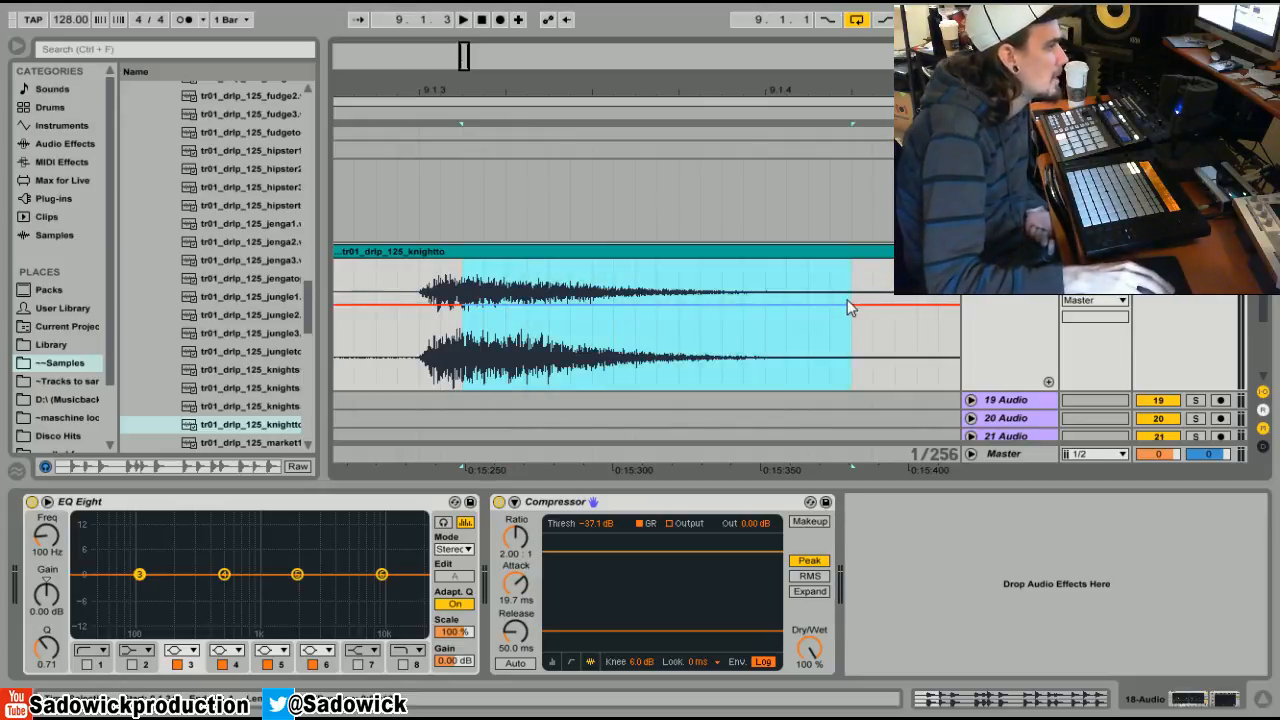
{"action": "left_click_drag", "start_coordinate": [462, 290], "coordinate": [760, 291]}
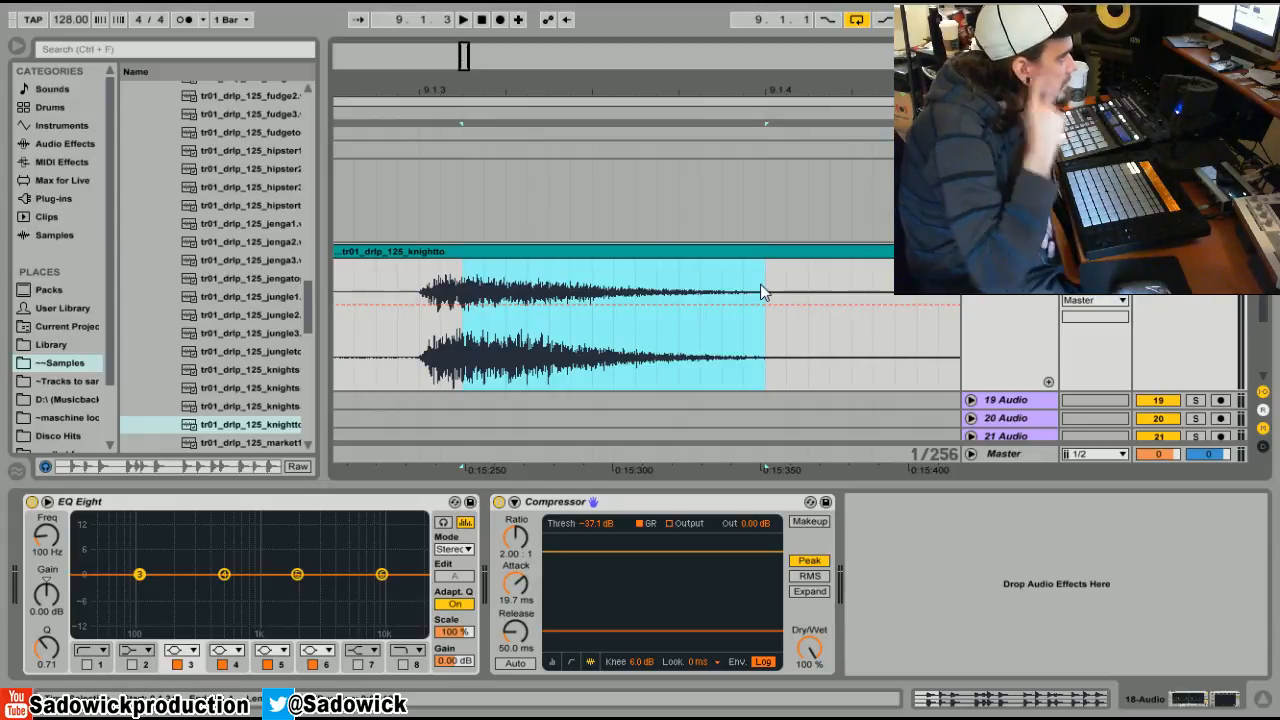
{"action": "left_click_drag", "start_coordinate": [416, 359], "coordinate": [707, 344]}
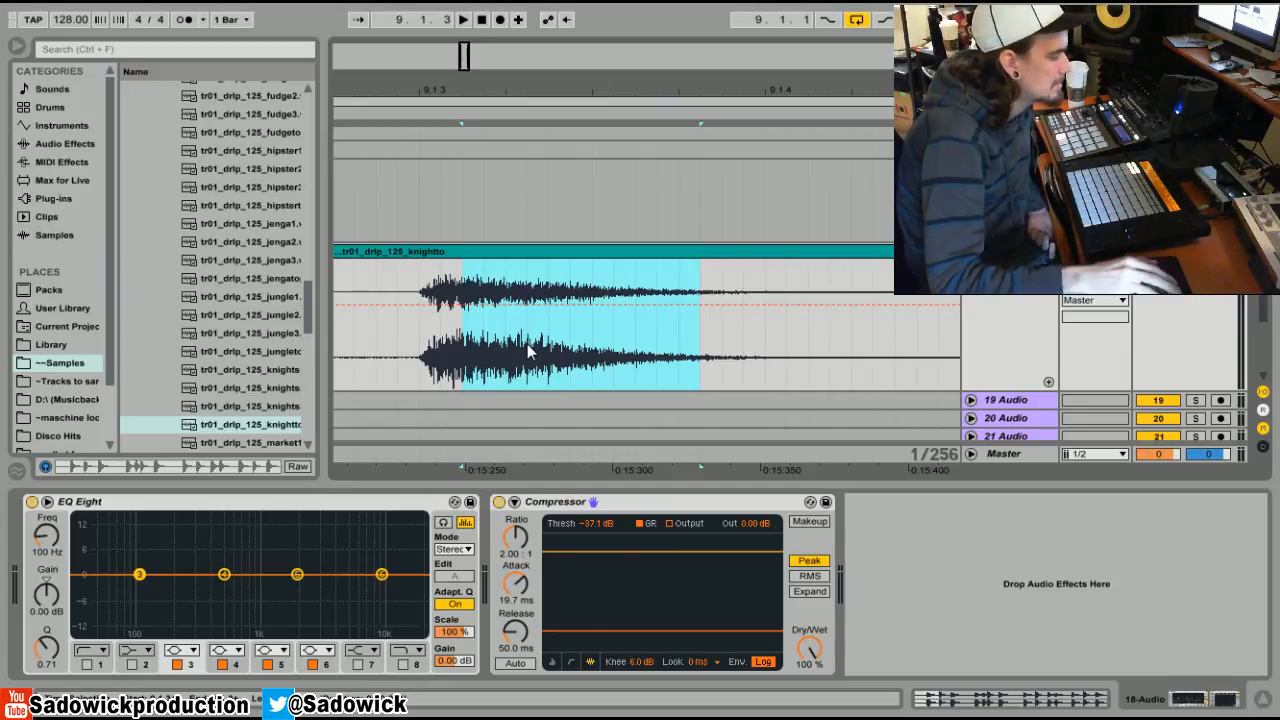
{"action": "left_click_drag", "start_coordinate": [437, 86], "coordinate": [599, 52]}
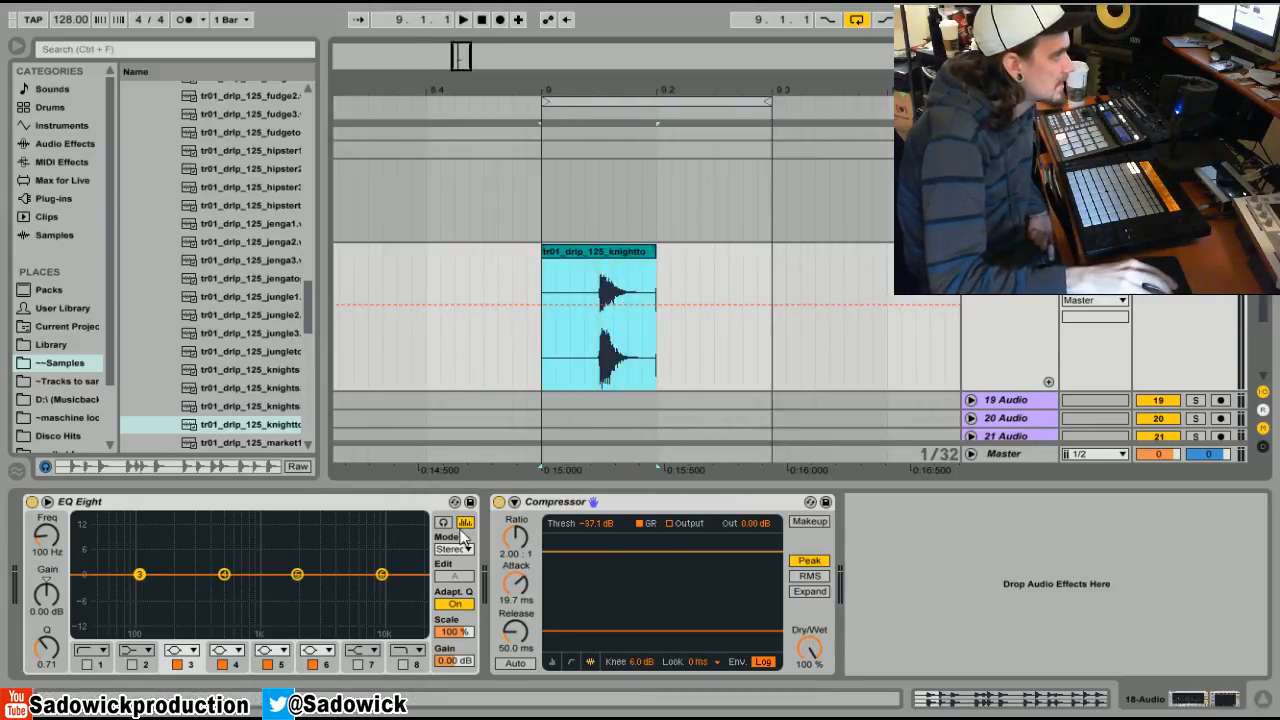
Turn the Compressor attack down to 0.01 ms and play the loop from the drum hit.
{"action": "left_click_drag", "start_coordinate": [517, 597], "coordinate": [517, 660]}
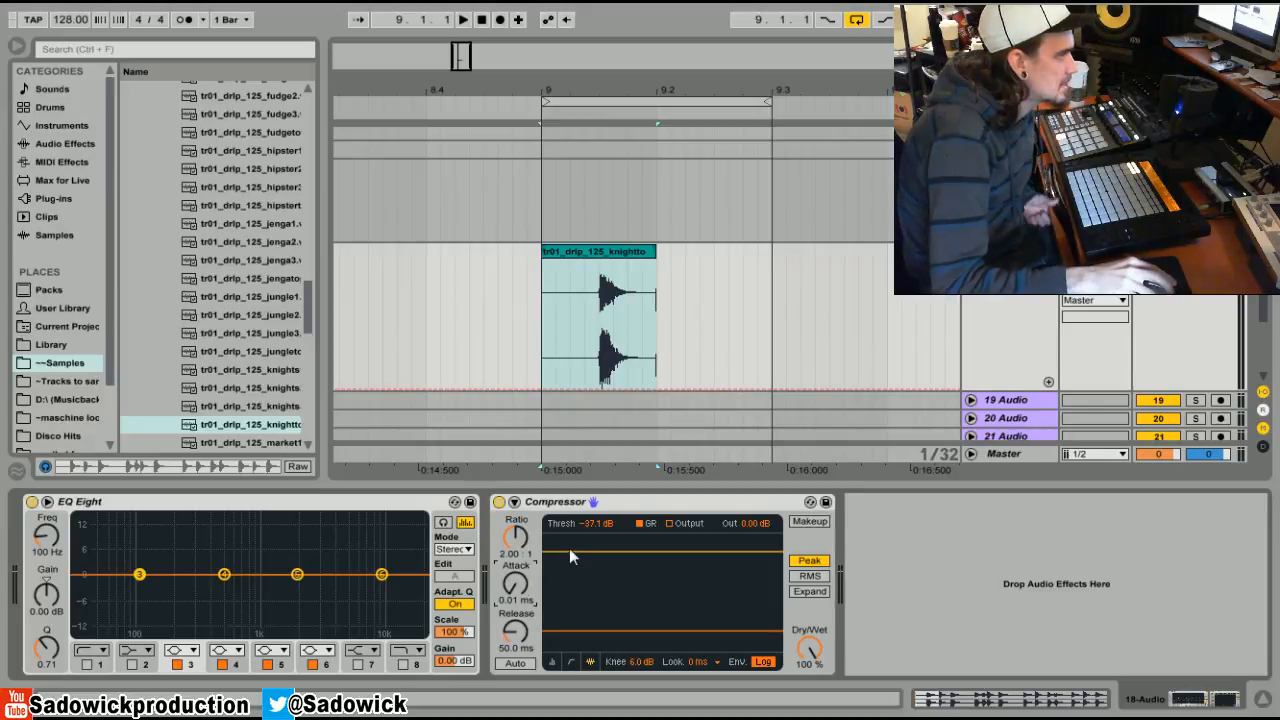
{"action": "left_click", "coordinate": [598, 293]}
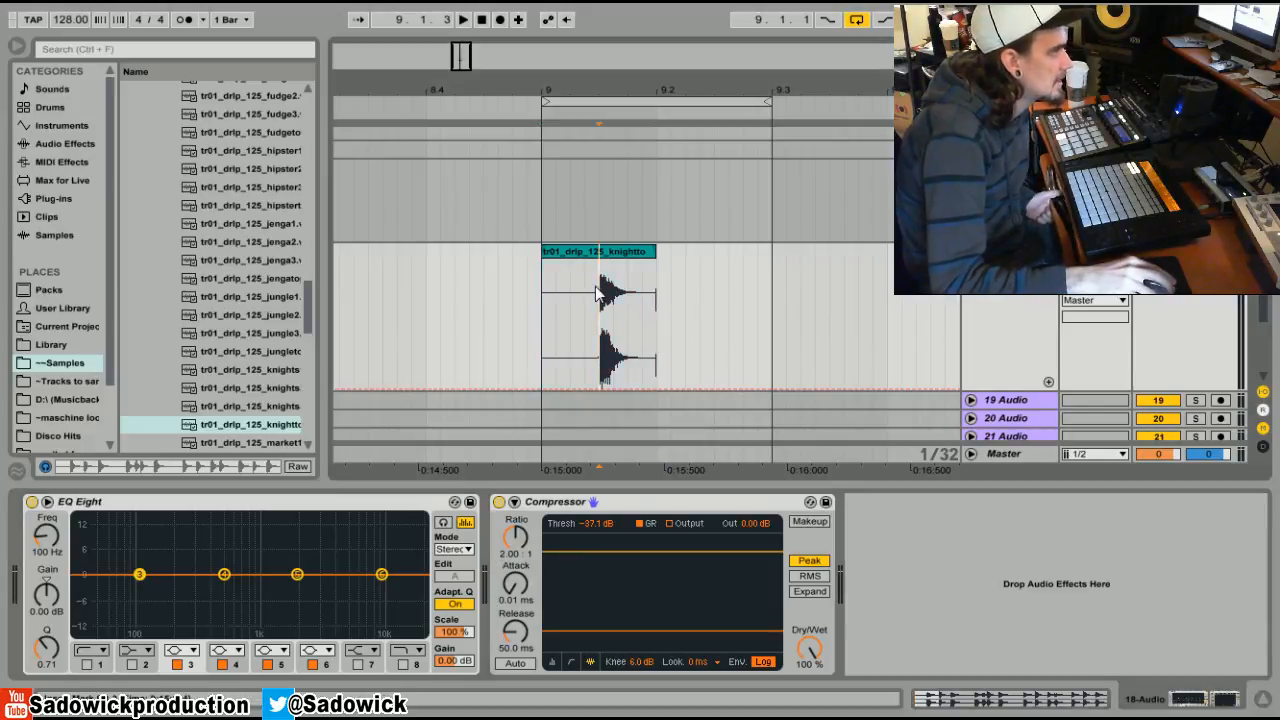
{"action": "key", "text": "space"}
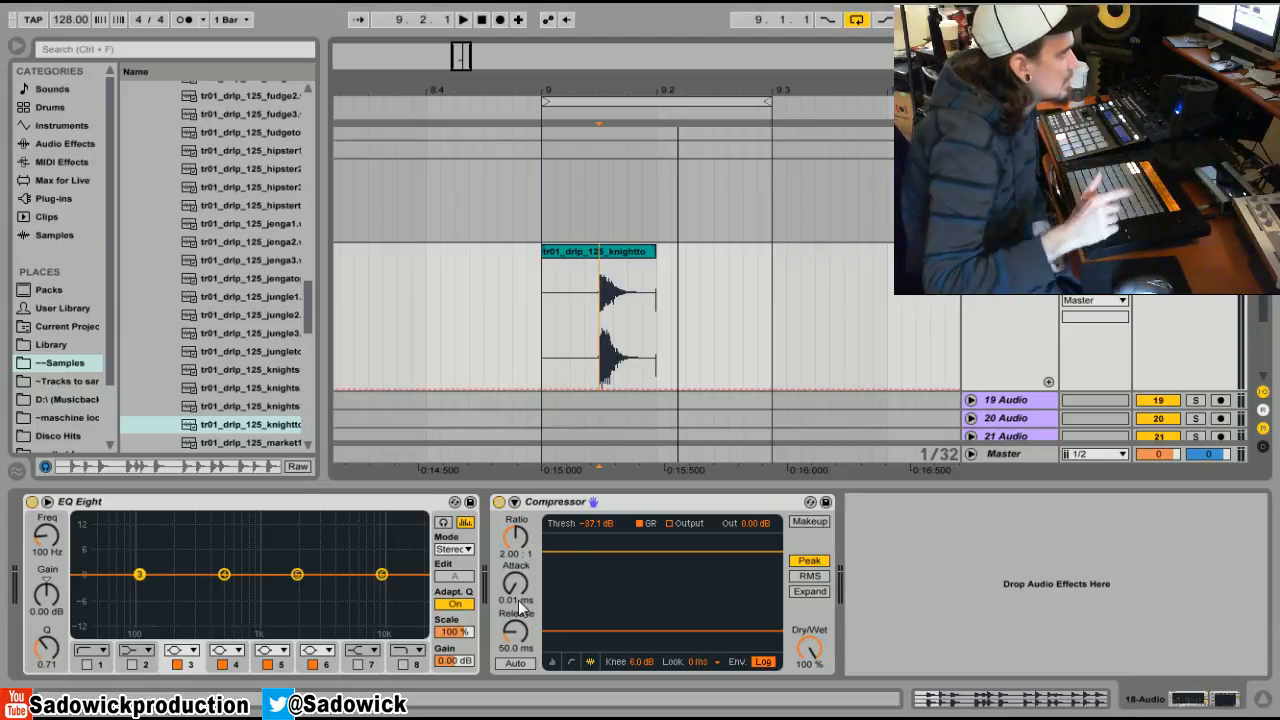
Return the Compressor attack to its 2.00 ms default.
{"action": "left_click_drag", "start_coordinate": [517, 594], "coordinate": [517, 540]}
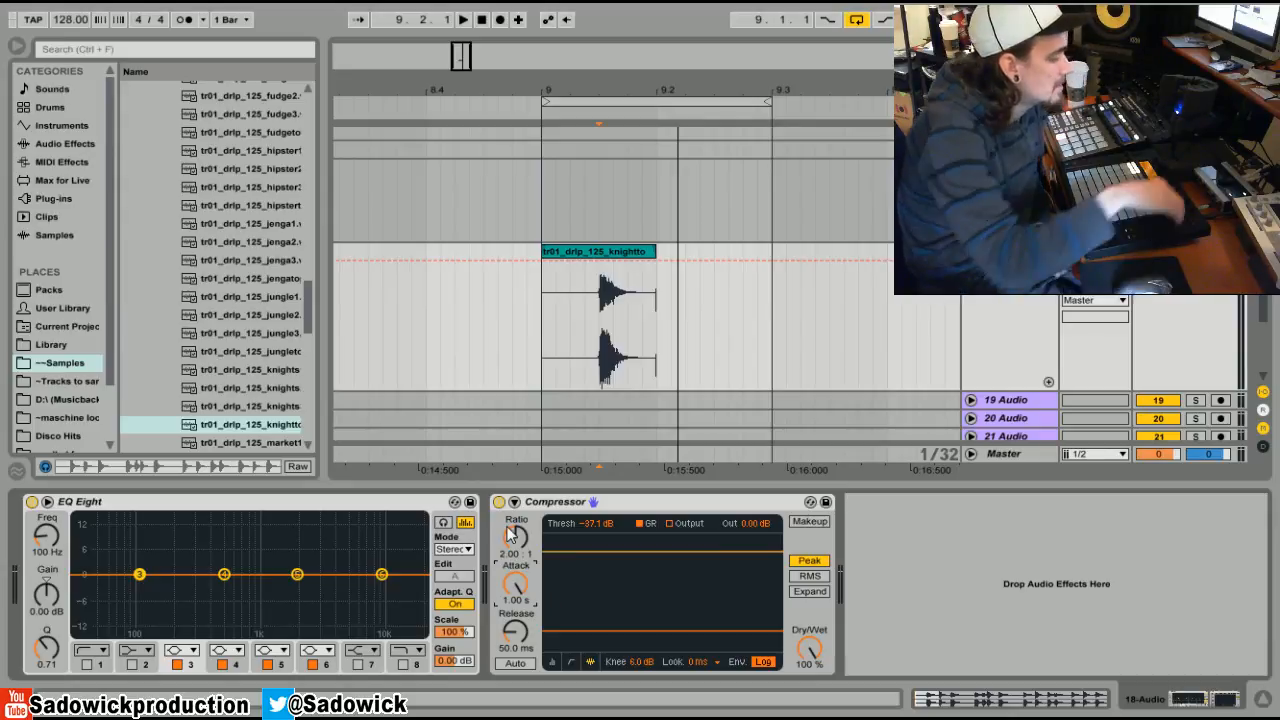
{"action": "right_click", "coordinate": [518, 586]}
{"action": "left_click", "coordinate": [538, 594]}
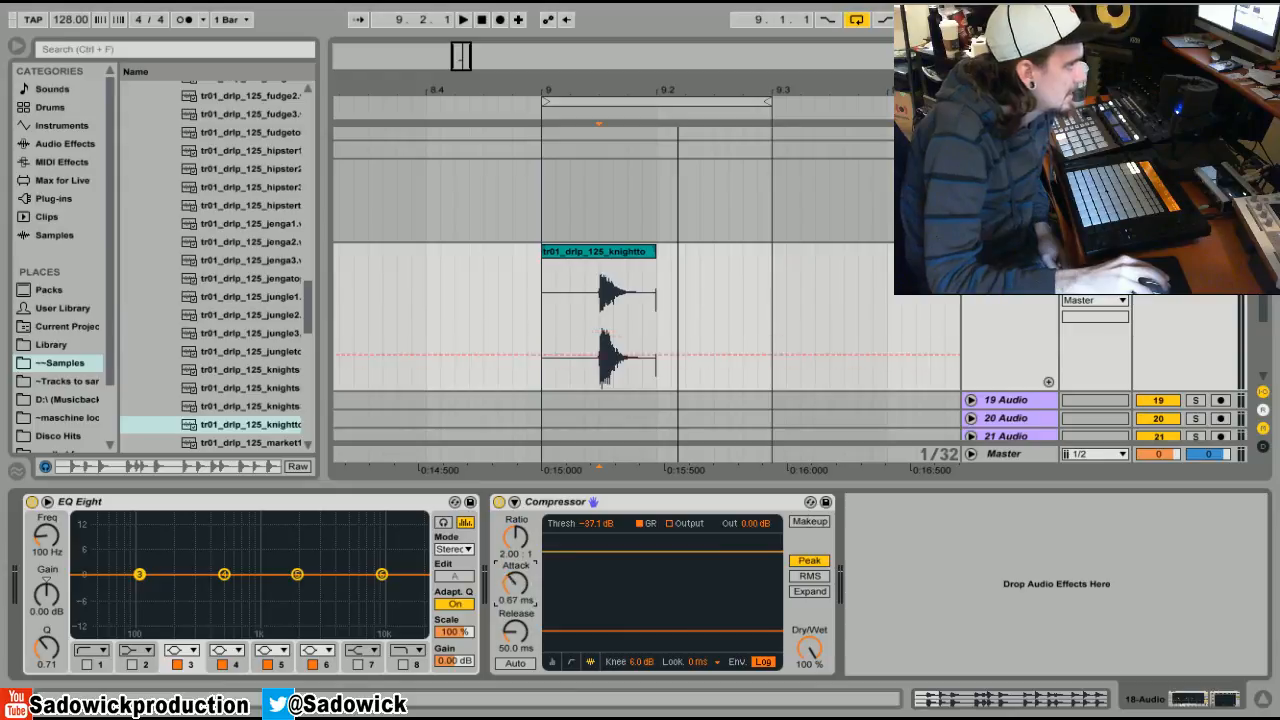
{"action": "left_click_drag", "start_coordinate": [521, 592], "coordinate": [521, 596]}
{"action": "right_click", "coordinate": [522, 589]}
{"action": "left_click", "coordinate": [561, 633]}
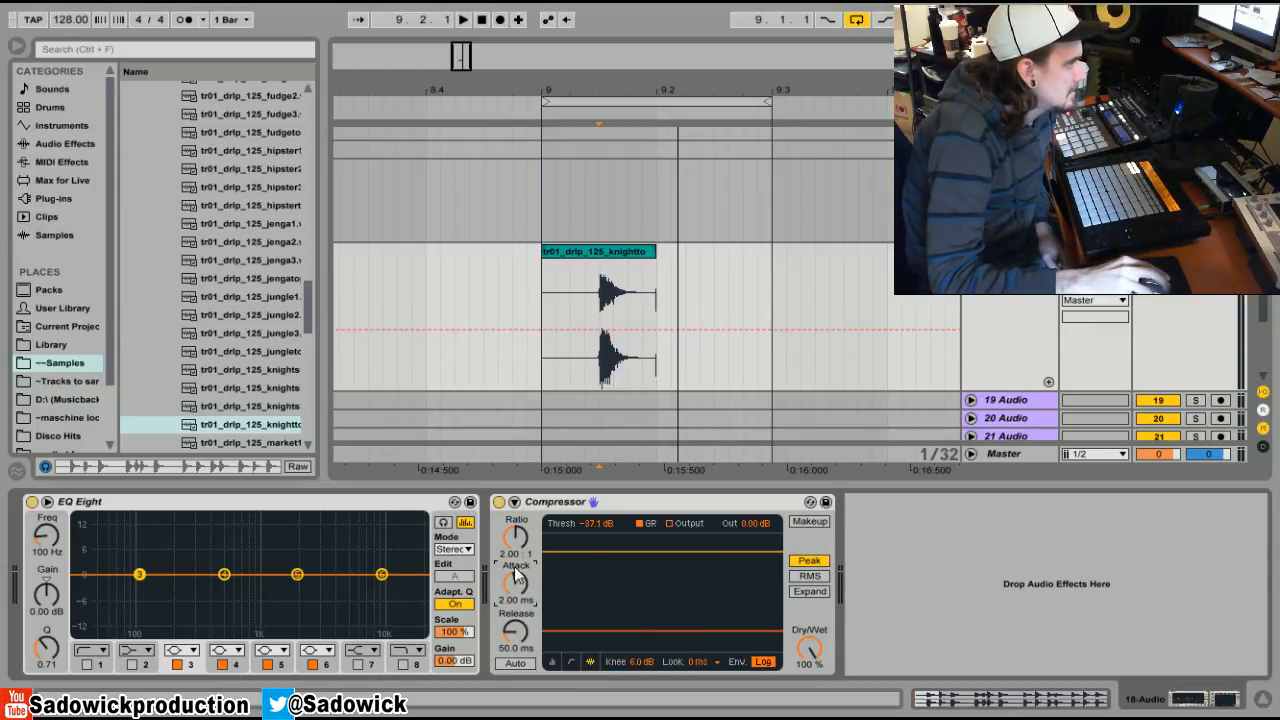
Cut the Compressor release to 1.00 ms and play the loop from the hit's transient.
{"action": "left_click", "coordinate": [511, 633]}
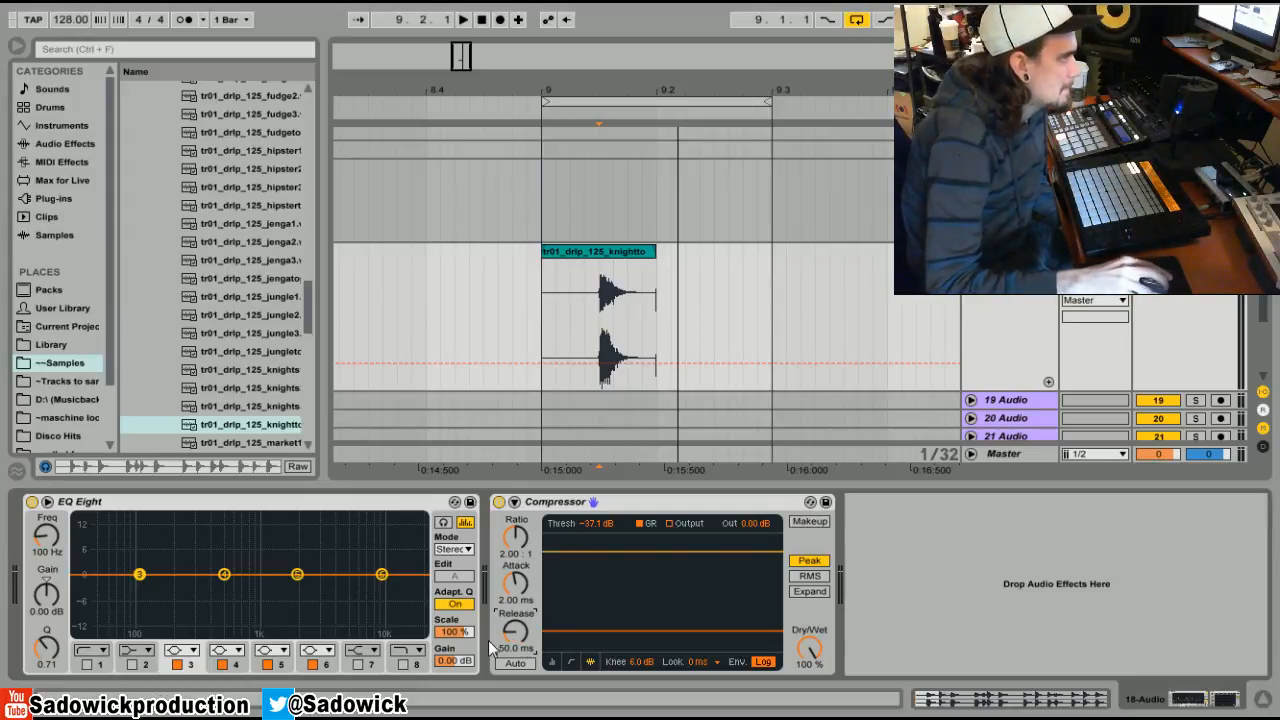
{"action": "left_click_drag", "start_coordinate": [515, 632], "coordinate": [515, 700]}
{"action": "left_click", "coordinate": [600, 302]}
{"action": "key", "text": "space"}
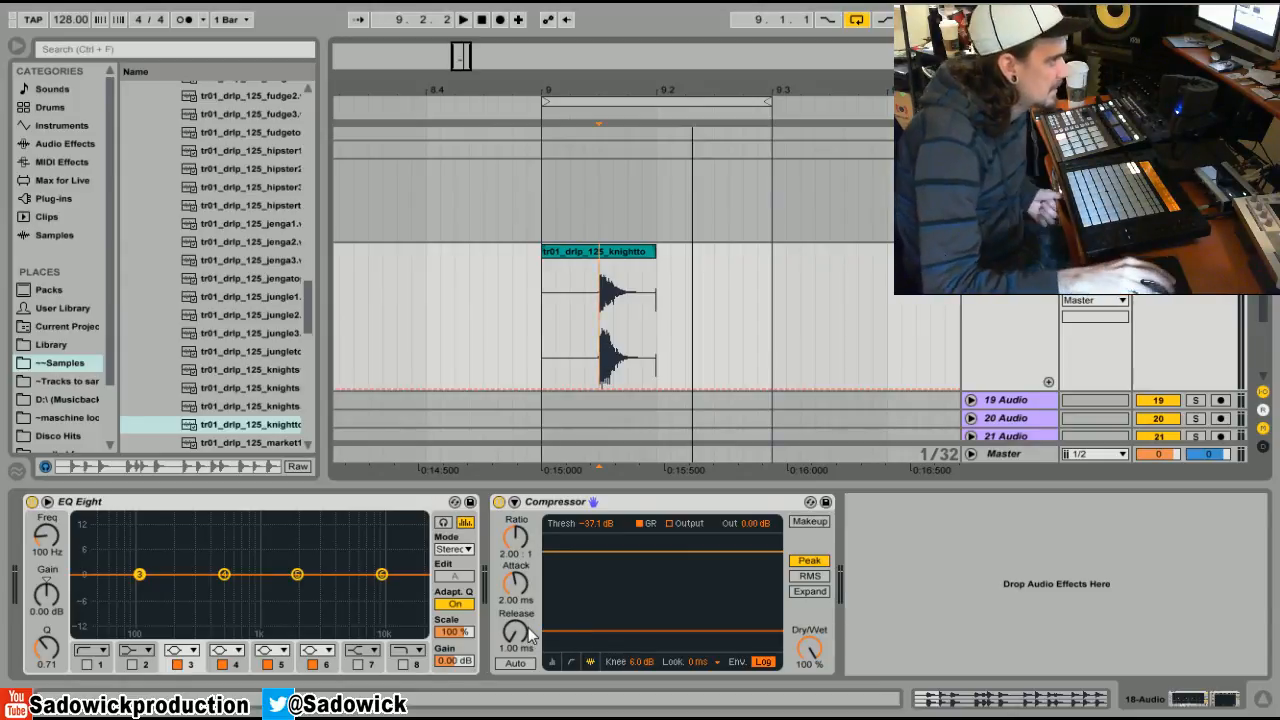
Lengthen the Compressor release to 422 ms during playback and zoom out to 1/8.
{"action": "key", "text": "space"}
{"action": "key", "text": "space"}
{"action": "left_click_drag", "start_coordinate": [514, 633], "coordinate": [514, 550]}
{"action": "key", "text": "space"}
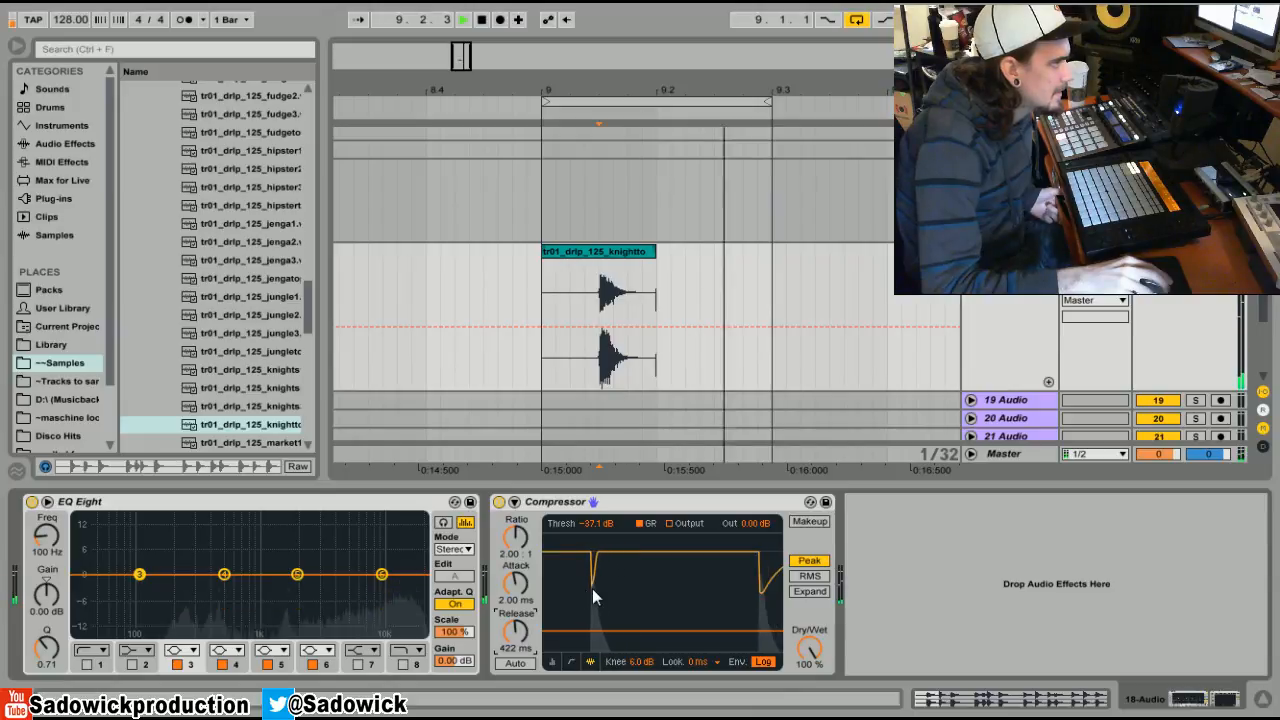
{"action": "key", "text": "space"}
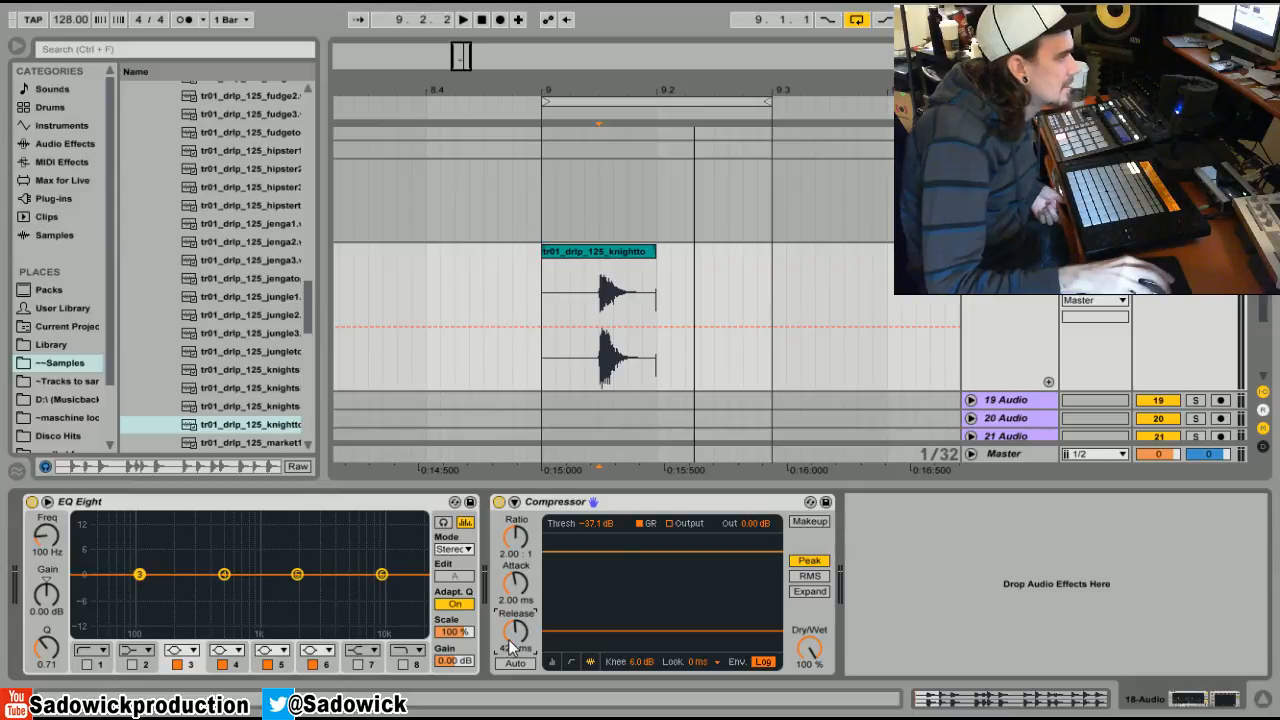
{"action": "mouse_move", "coordinate": [670, 88]}
{"action": "left_mouse_down"}
{"action": "mouse_move", "coordinate": [533, 85]}
{"action": "mouse_move", "coordinate": [809, 110]}
{"action": "left_mouse_up"}
Set the Compressor release to 3.00 s, play the loop, and raise the threshold to -8.31 dB.
{"action": "left_click", "coordinate": [508, 250]}
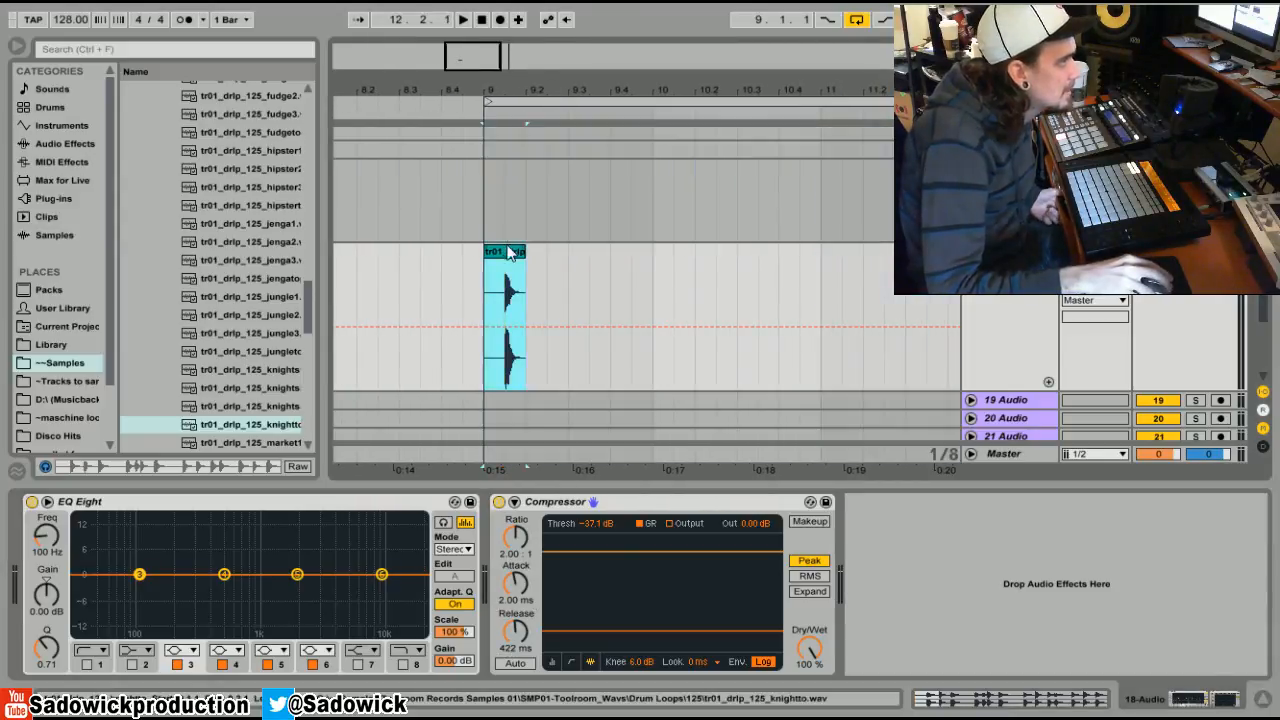
{"action": "left_click_drag", "start_coordinate": [512, 633], "coordinate": [512, 560]}
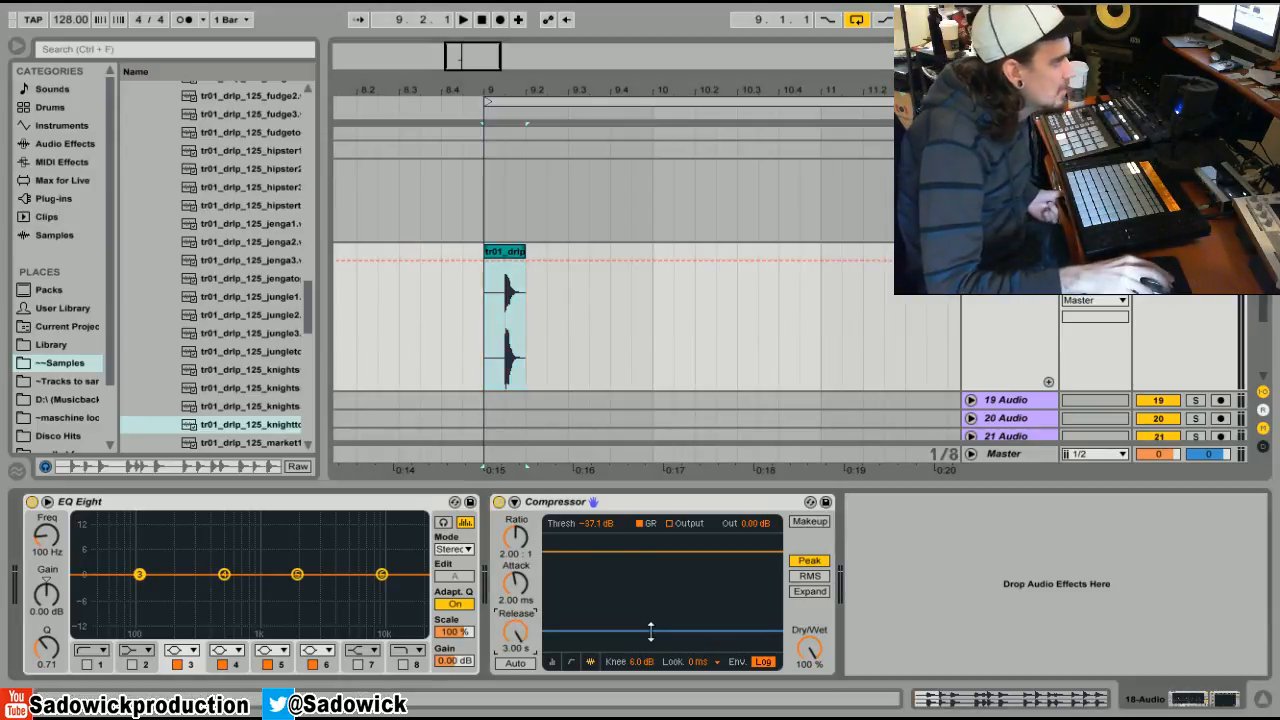
{"action": "key", "text": "space"}
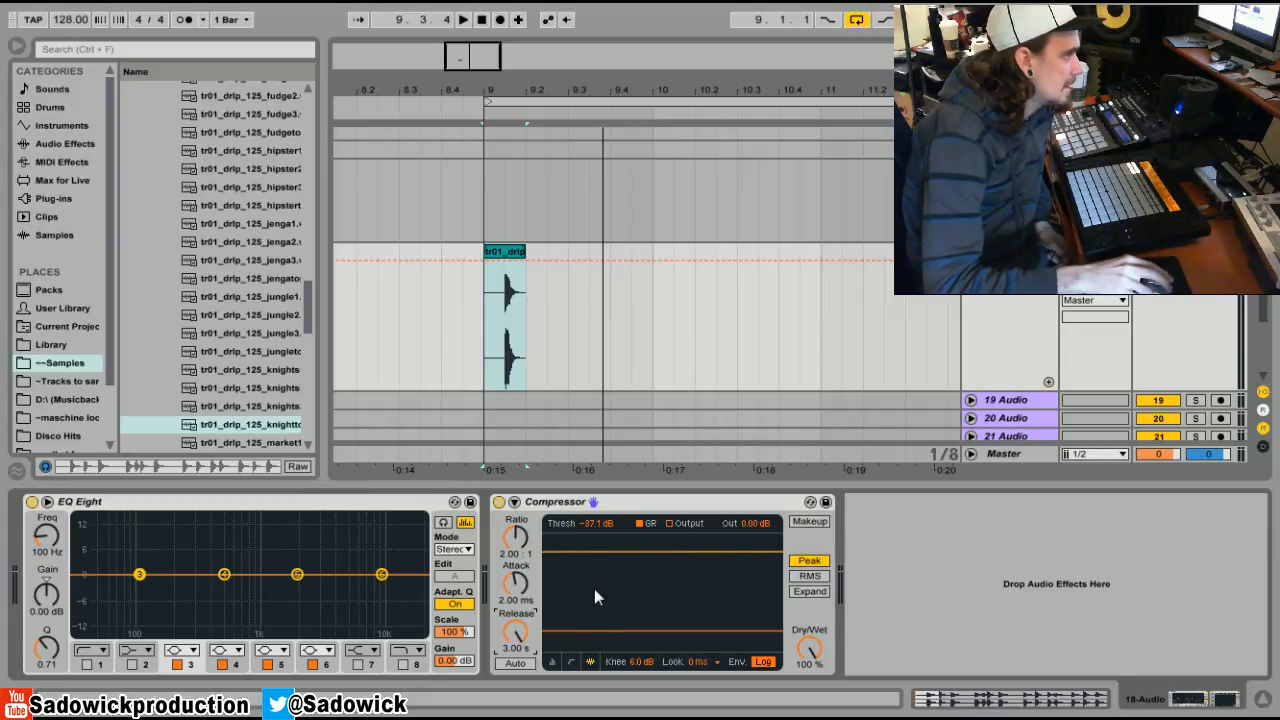
{"action": "left_click_drag", "start_coordinate": [596, 628], "coordinate": [596, 576]}
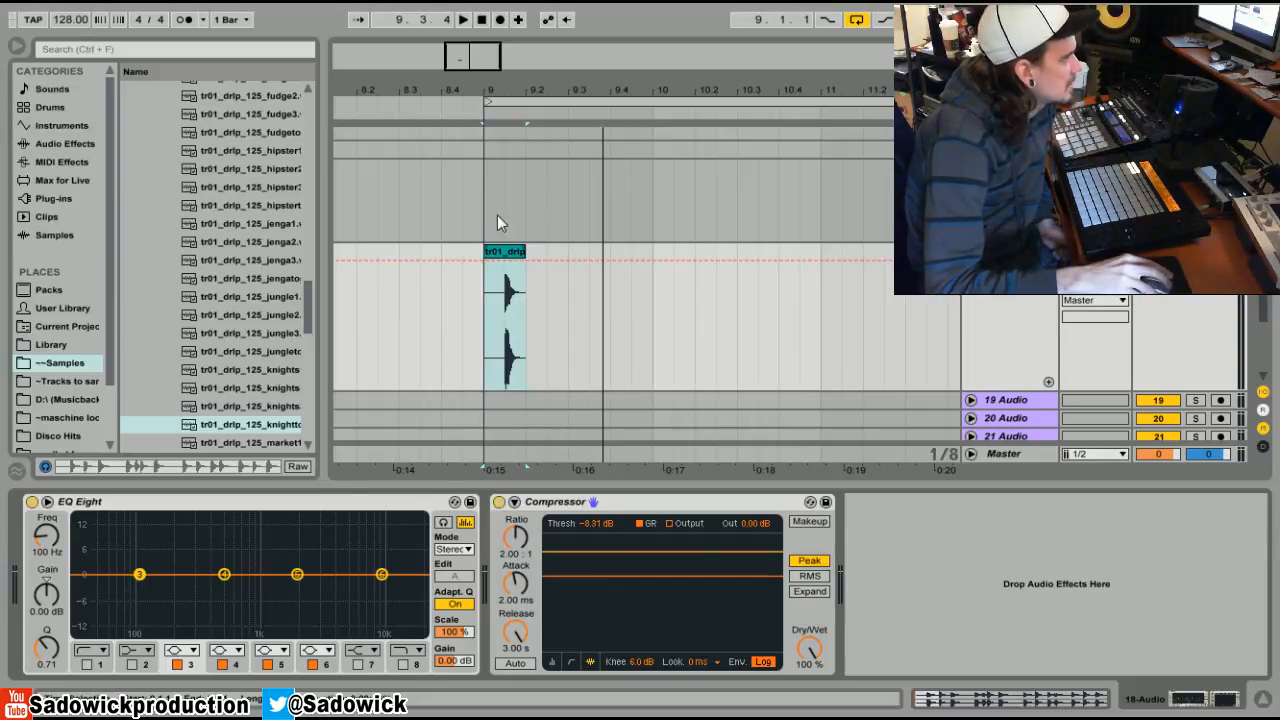
{"action": "left_click", "coordinate": [505, 253]}
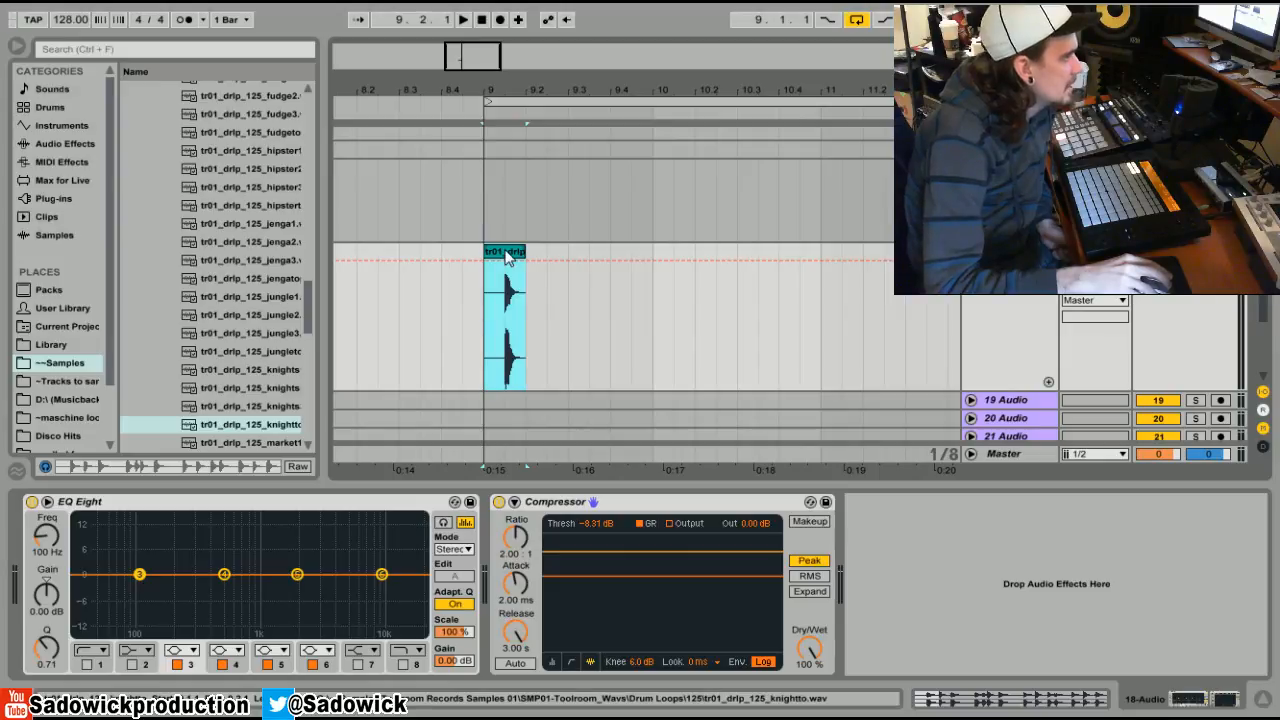